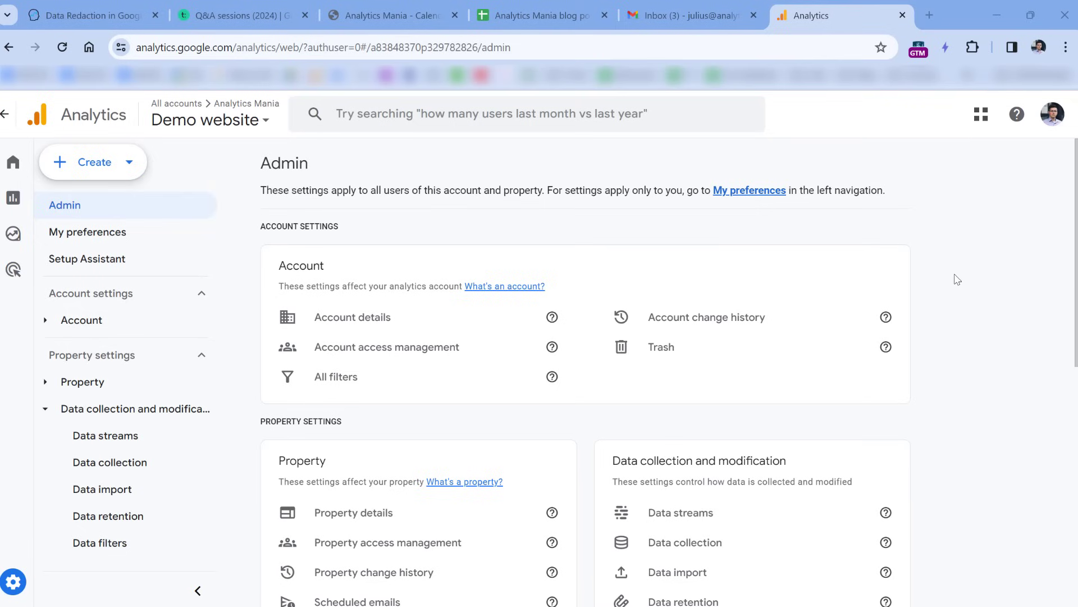
Open Data retention from the Data collection and modification card in Admin
scroll(957, 279, "down", 3)
left_click(713, 450)
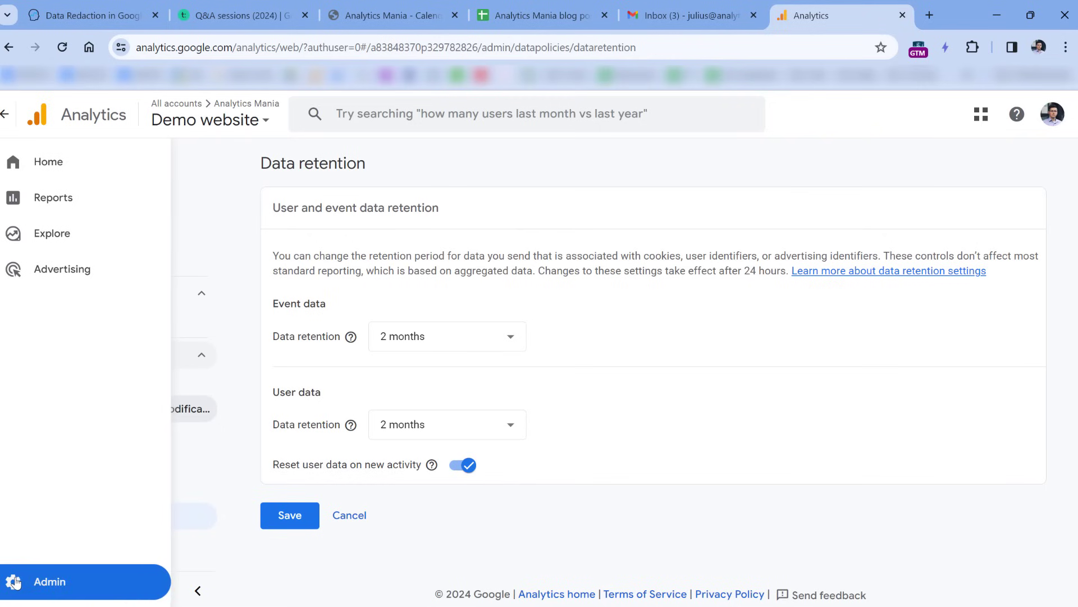
Change event and user data retention from 2 months to 14 months
left_click(438, 336)
left_click(439, 410)
left_click(439, 425)
left_click(438, 497)
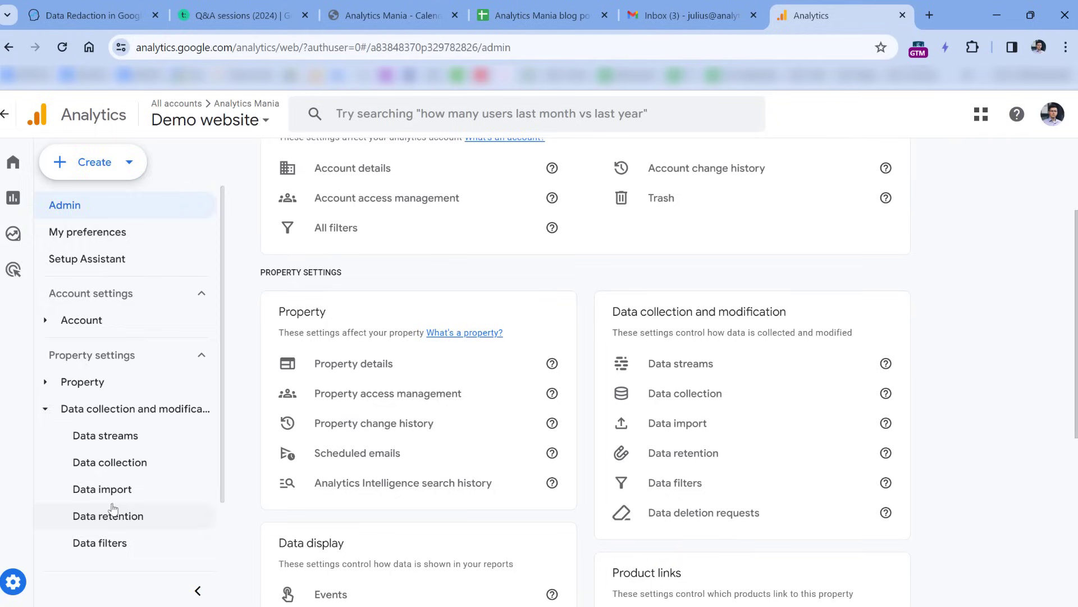
In Data collection, pick Arts & Entertainment as the user-provided data industry and save
mouse_move(41, 587)
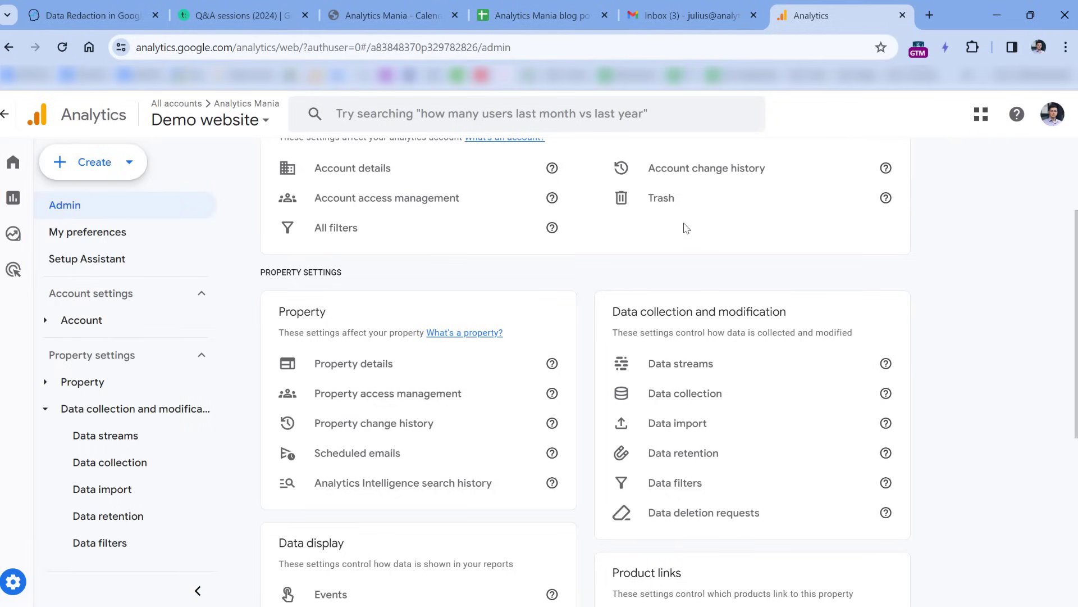
left_click(682, 392)
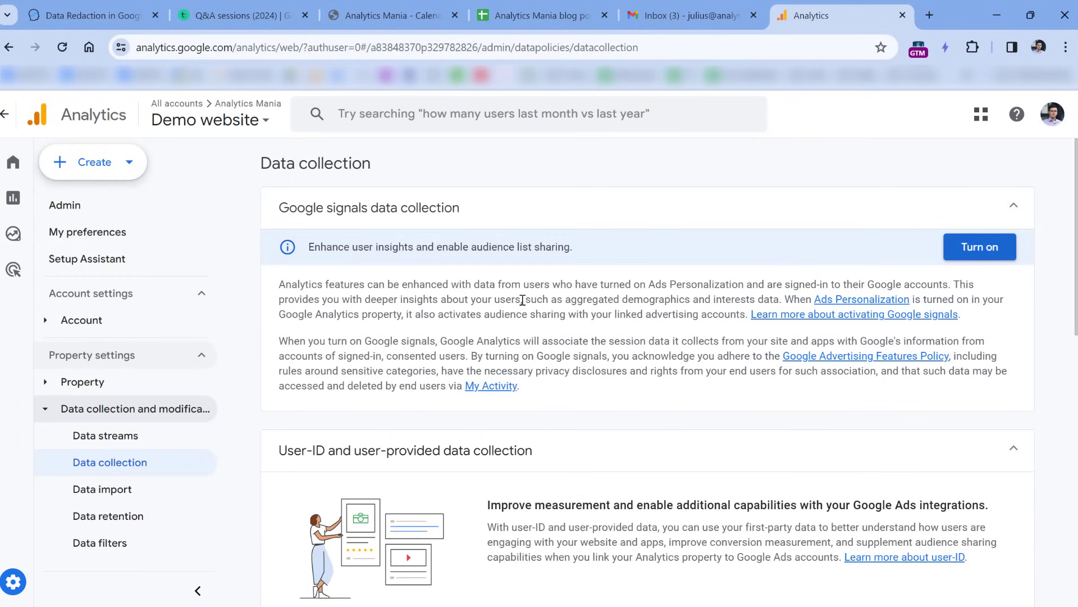
scroll(518, 297, "down", 5)
scroll(518, 298, "down", 6)
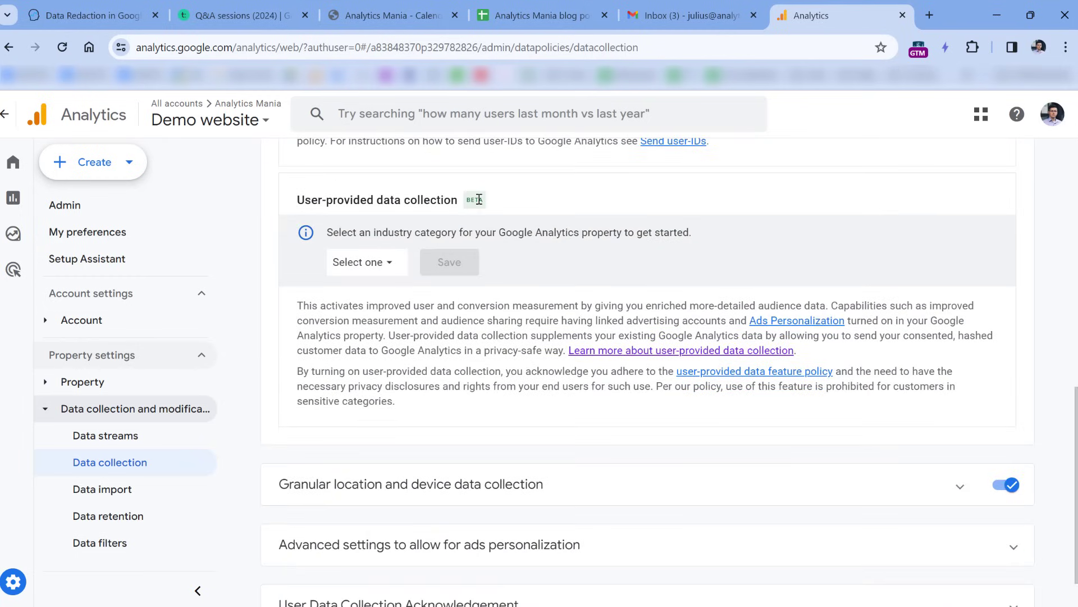
left_click(388, 262)
left_click(401, 373)
left_click(497, 270)
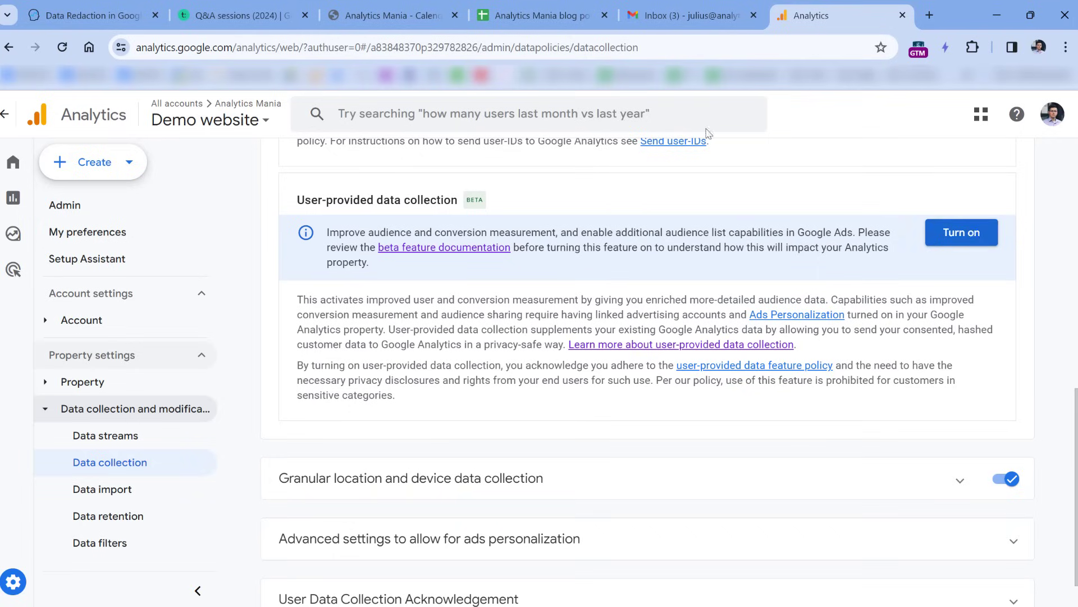
Open the 'Learn more about user-provided data collection' help article and scroll through it
left_click(674, 345)
scroll(436, 283, "down", 15)
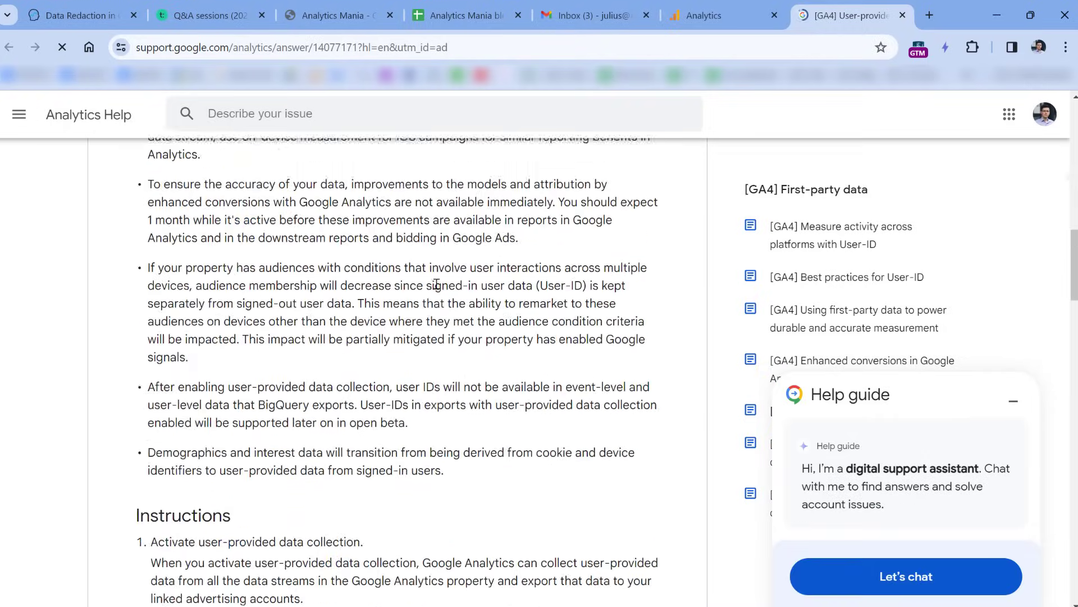
scroll(435, 283, "down", 10)
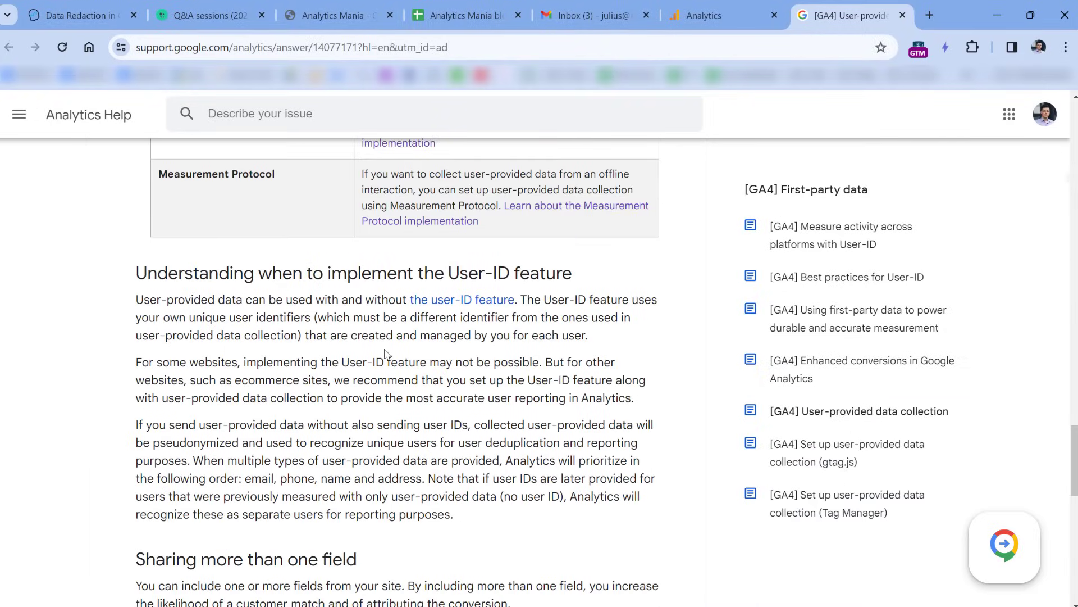
scroll(334, 335, "down", 10)
scroll(336, 337, "up", 15)
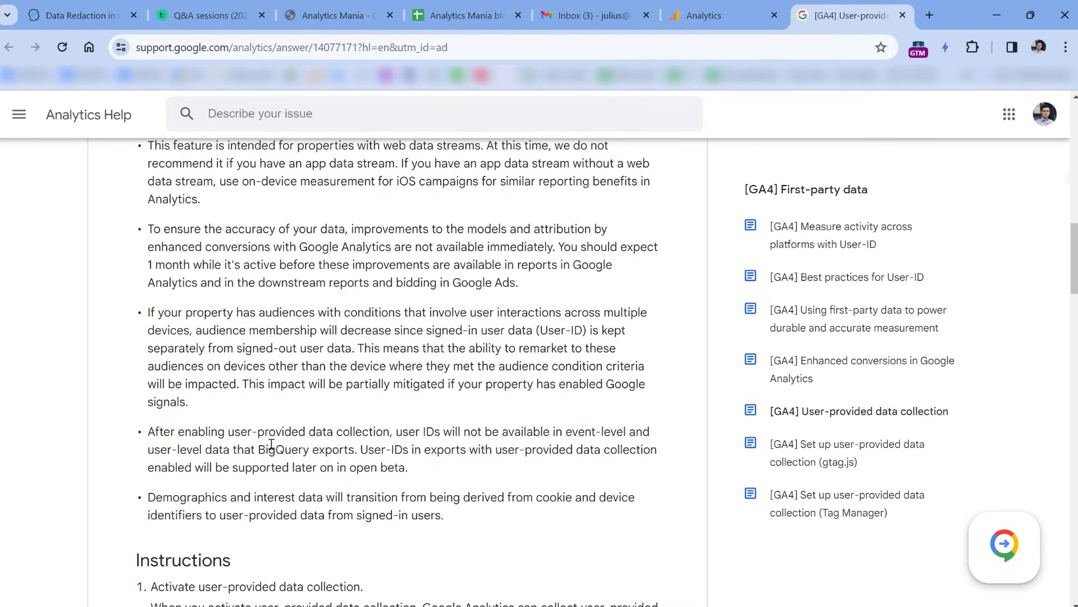
Highlight the BigQuery note that user IDs won't be available, then return to Analytics
left_click_drag(176, 433, 393, 431)
left_click(724, 15)
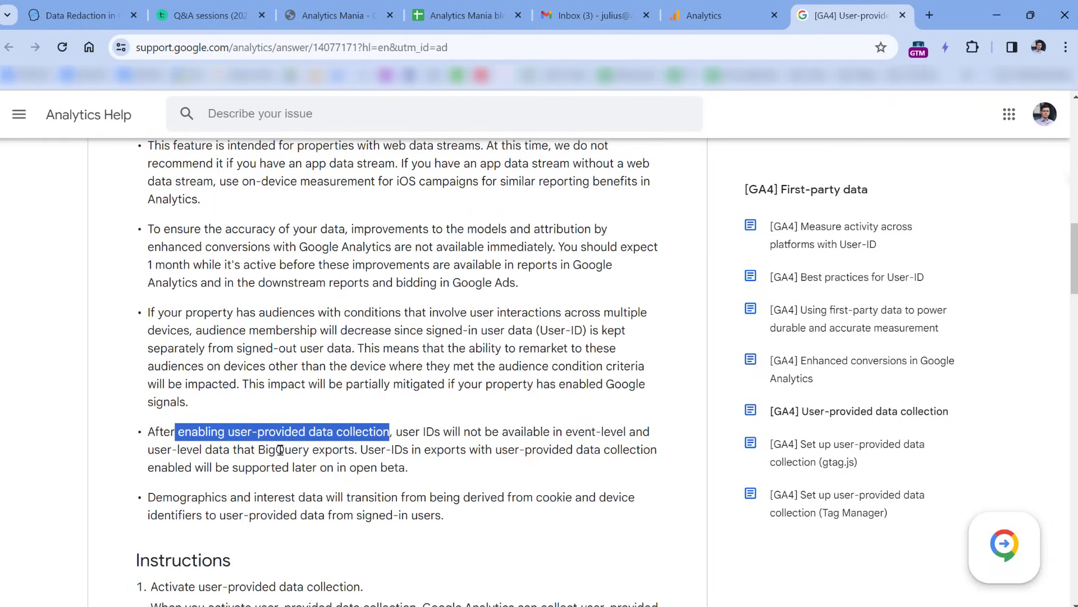
left_click_drag(396, 432, 552, 432)
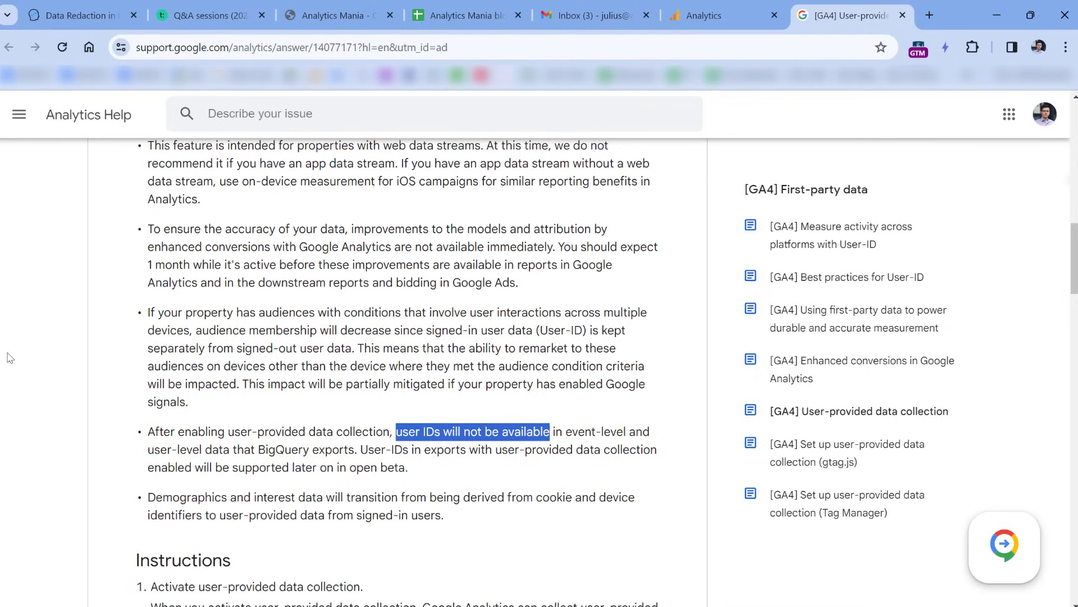
left_click(696, 15)
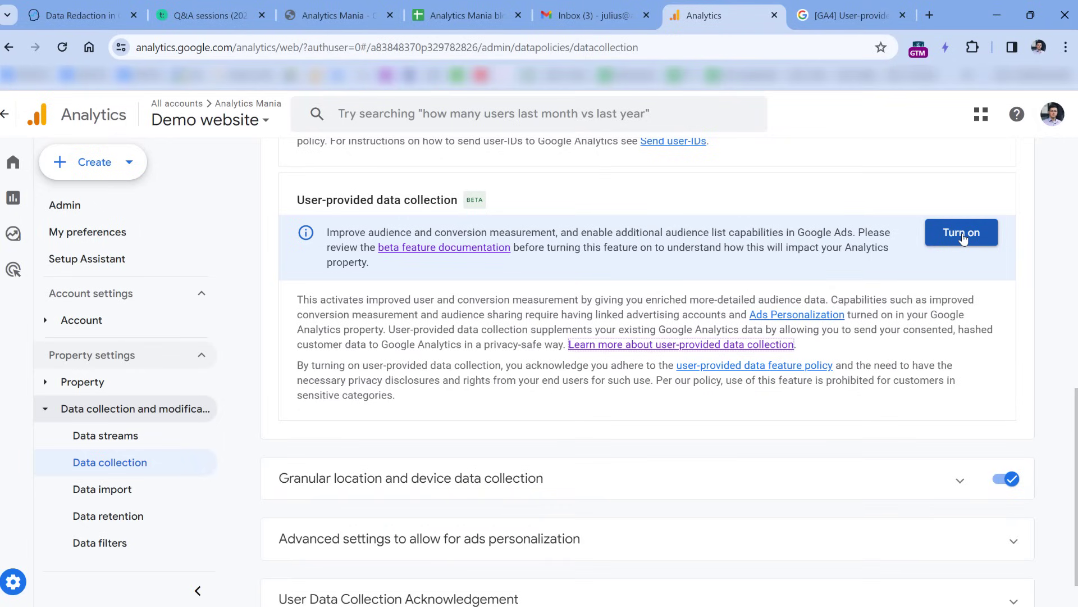
Back in the help article, highlight the whole 'After enabling user-provided data collection' paragraph
left_click(843, 15)
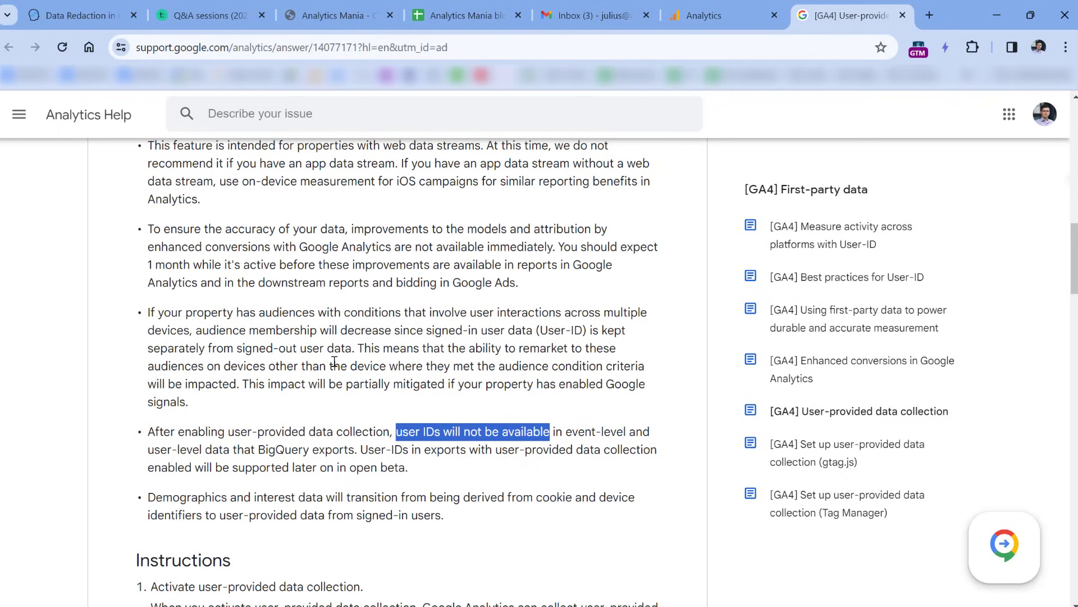
left_click(151, 433)
triple_click(151, 434)
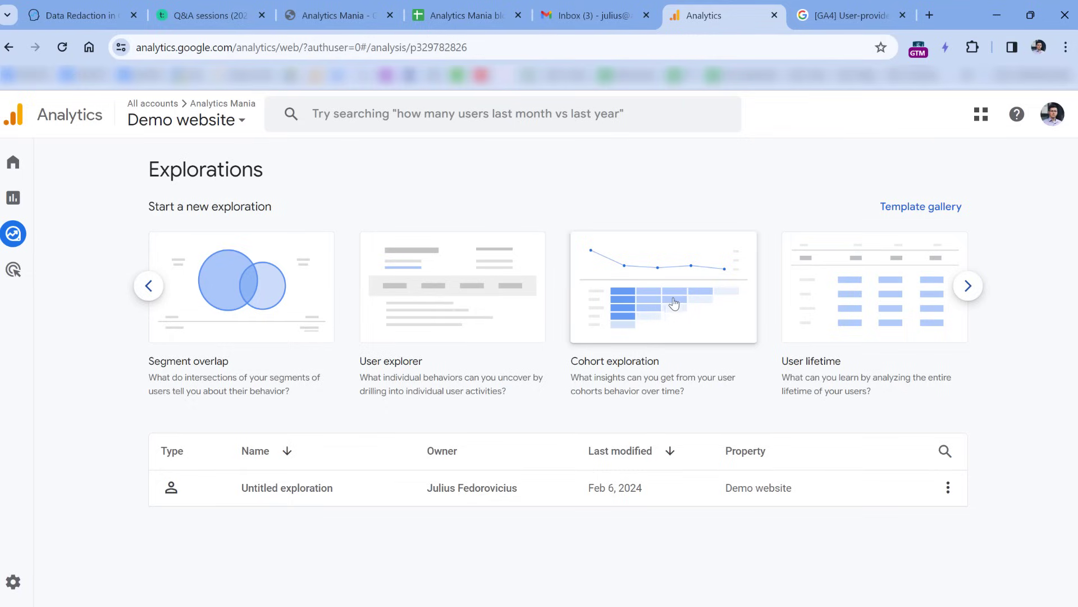
Start a new exploration from the Cohort exploration template
left_click(674, 303)
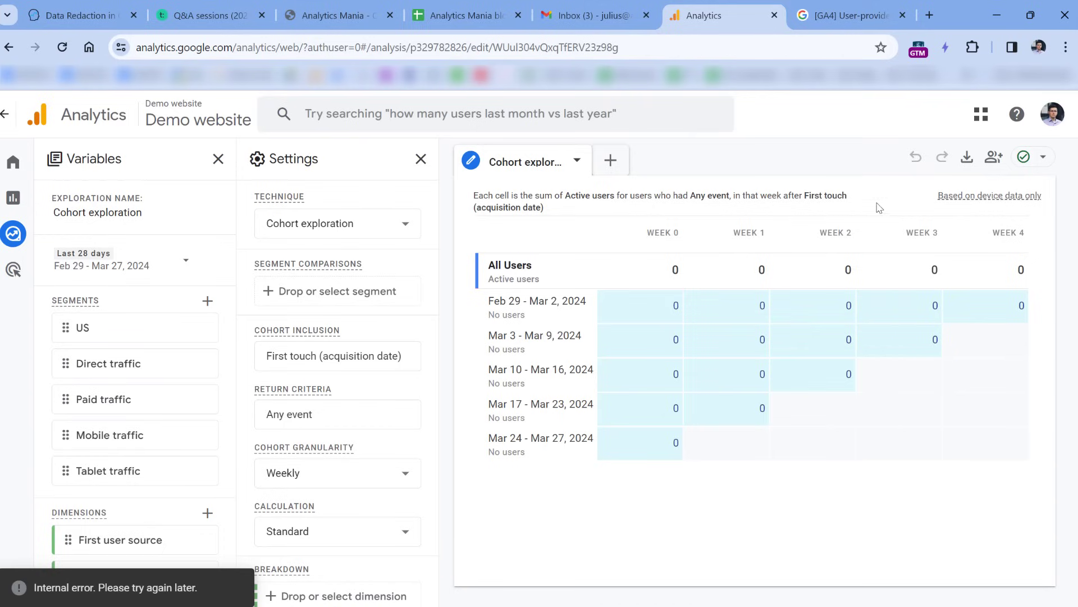
mouse_move(990, 200)
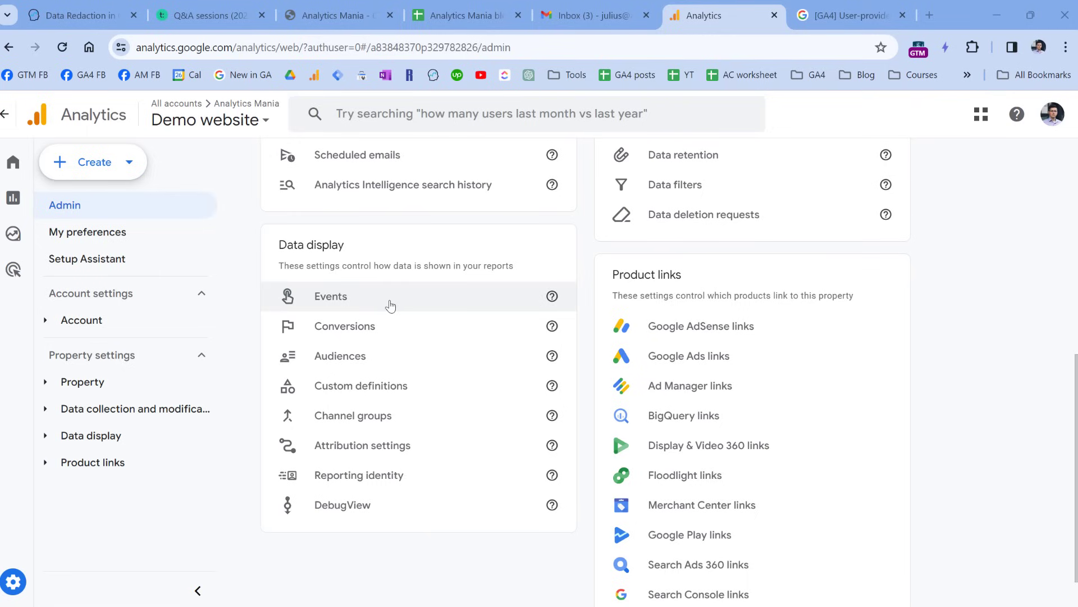
Open Events under Data display in the property's Admin settings
left_click(390, 305)
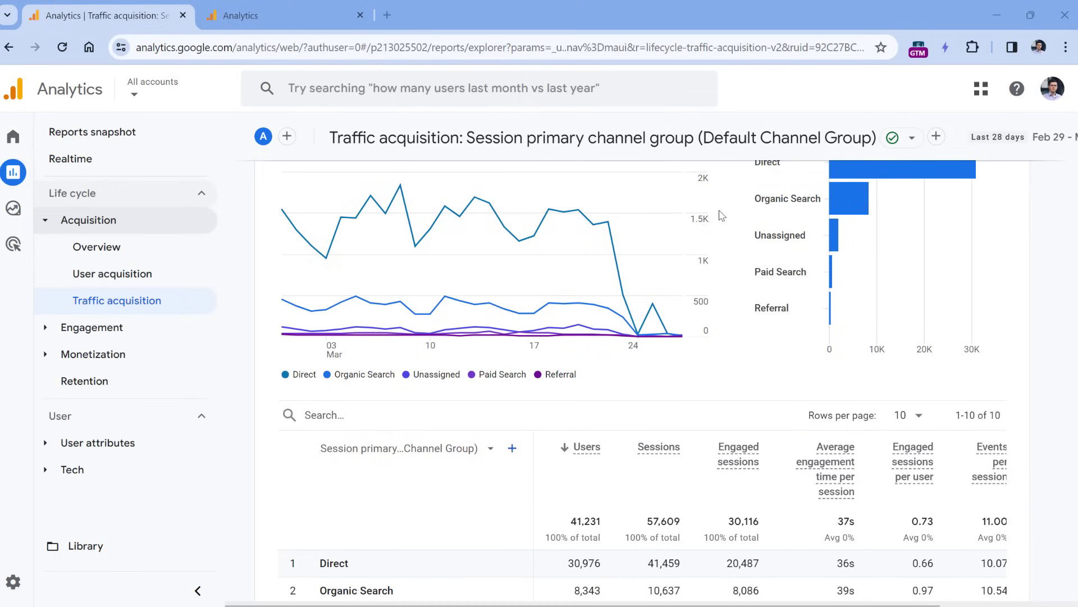
Scroll to the Traffic acquisition table, then switch to the Free form exploration tab
scroll(722, 216, "down", 3)
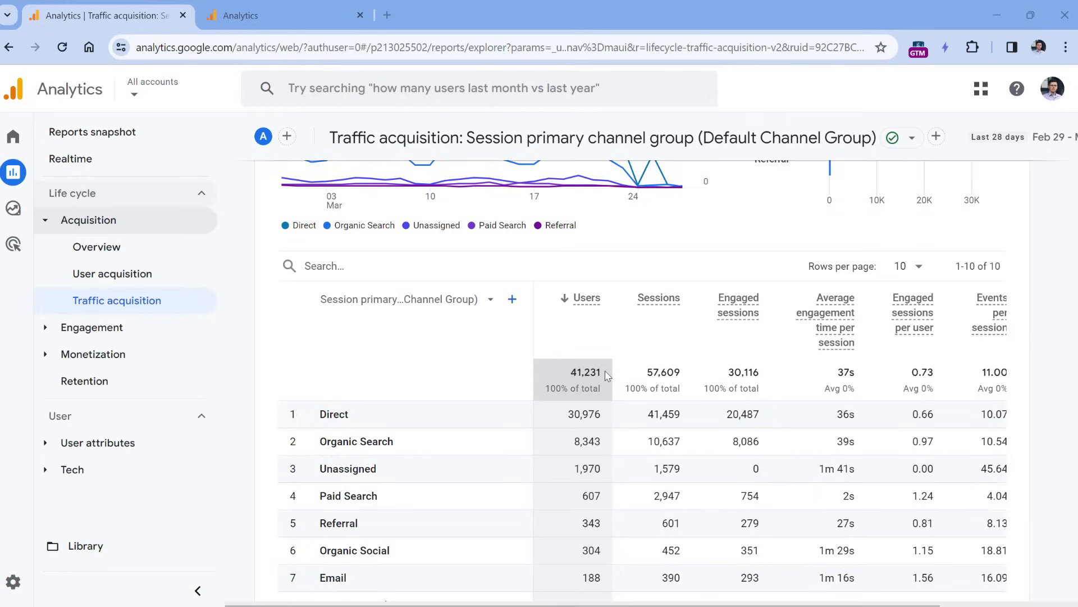
left_click(241, 15)
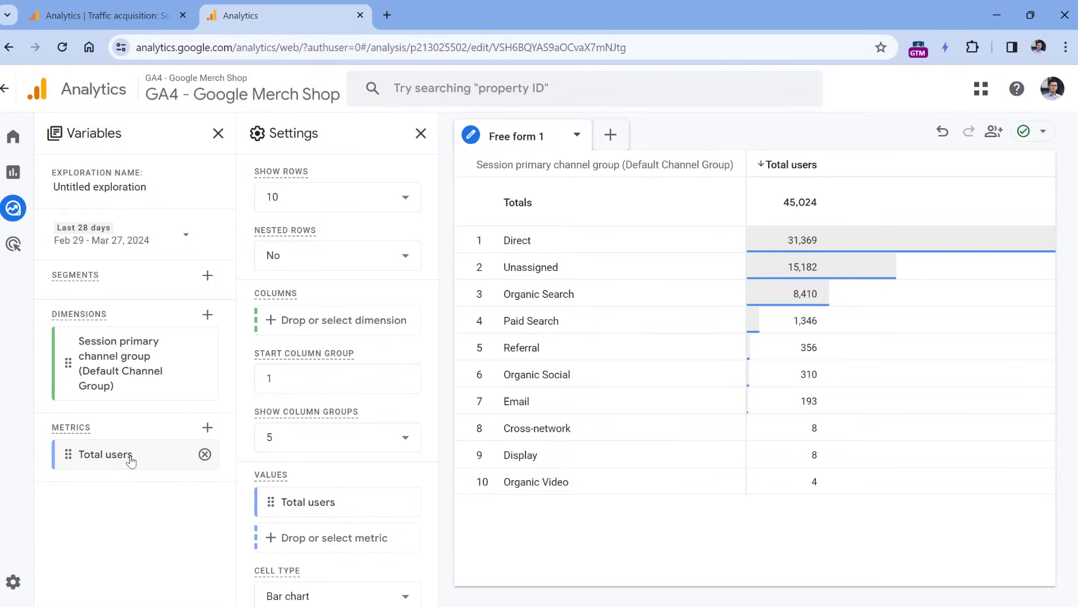
Glance at Traffic acquisition, then filter the exploration's metric picker by 'users'
mouse_move(130, 460)
left_click(101, 15)
left_click(208, 426)
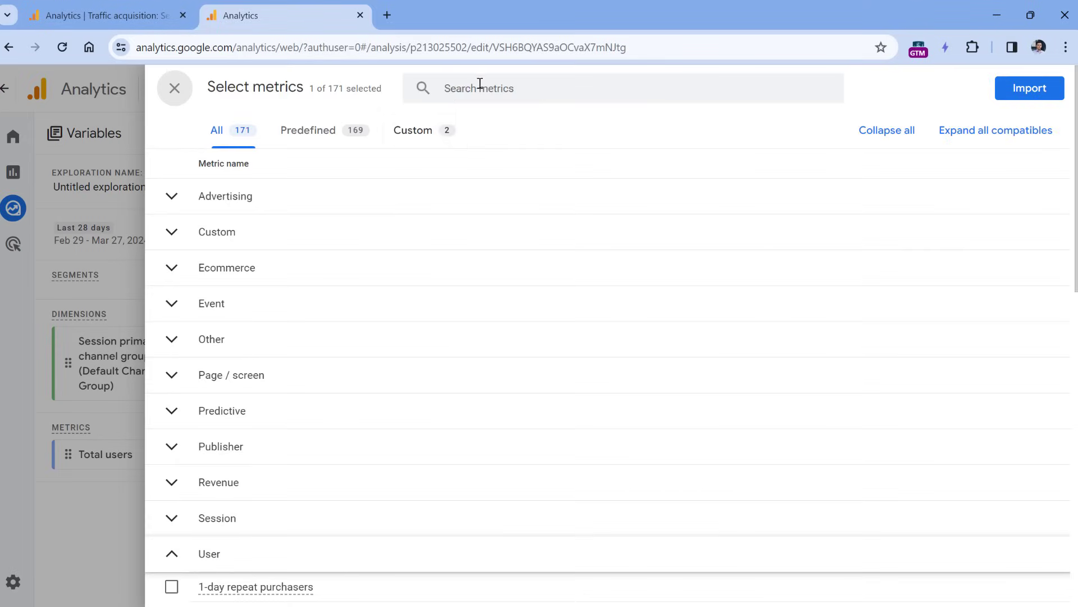
left_click(481, 82)
type("users")
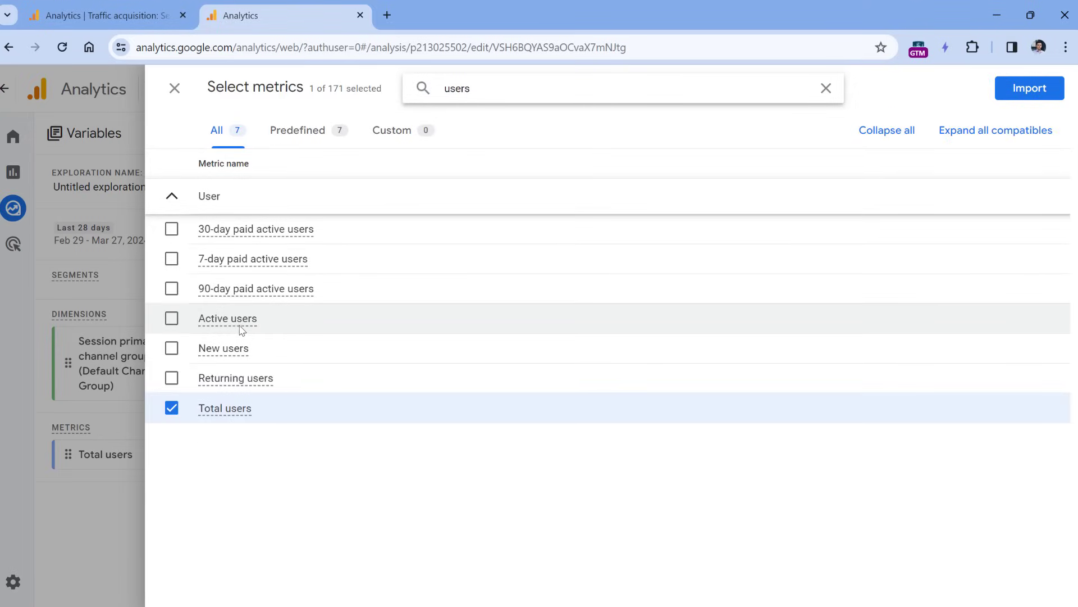
left_click(140, 16)
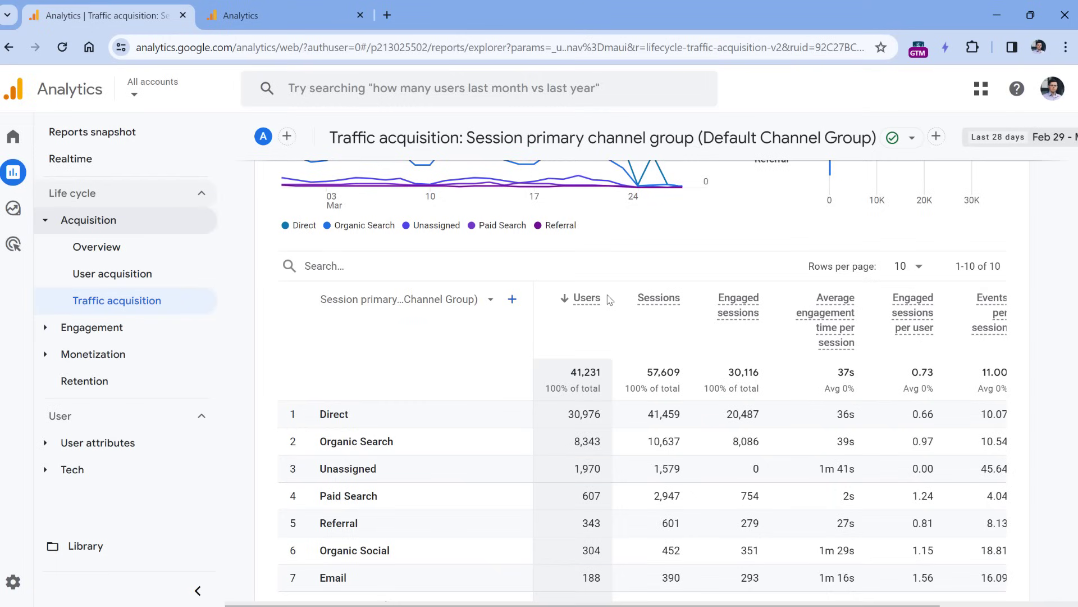
mouse_move(590, 304)
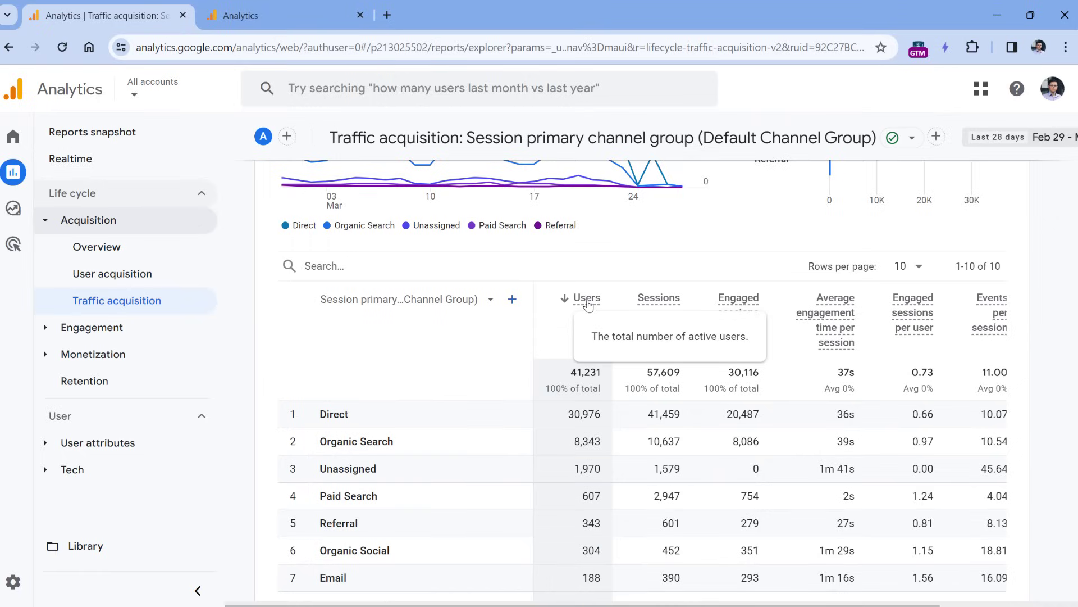
In the exploration, search metrics for 'active' and import Active users
key("ctrl+Tab")
left_click(117, 498)
left_click(208, 429)
left_click(574, 79)
type("active")
left_click(296, 322)
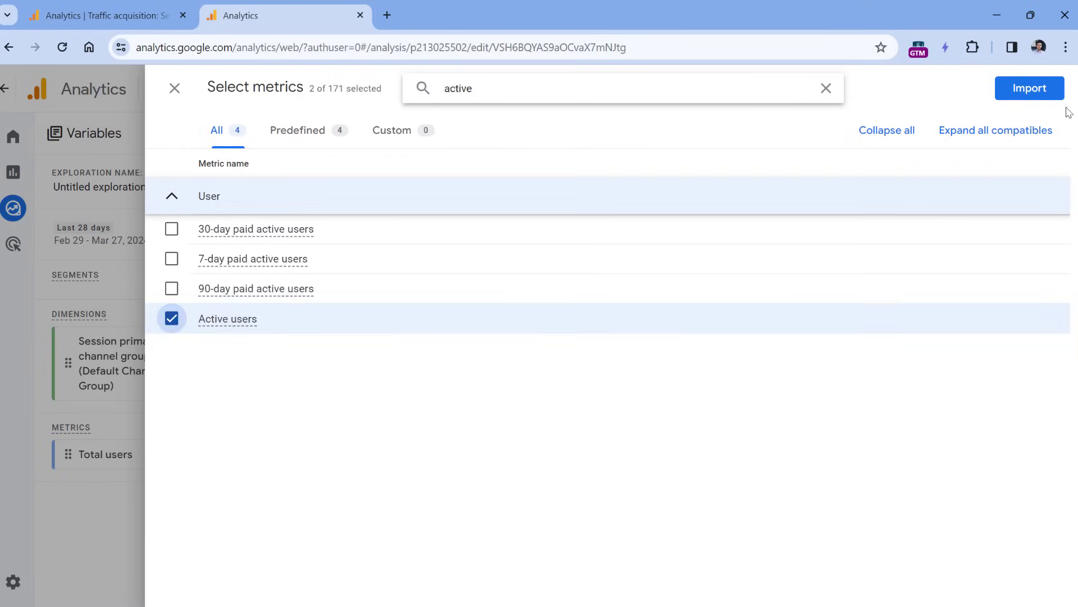
left_click(1045, 95)
Add Active users to the table values (41,231) and return to Traffic acquisition
left_click_drag(138, 482, 92, 503)
double_click(92, 502)
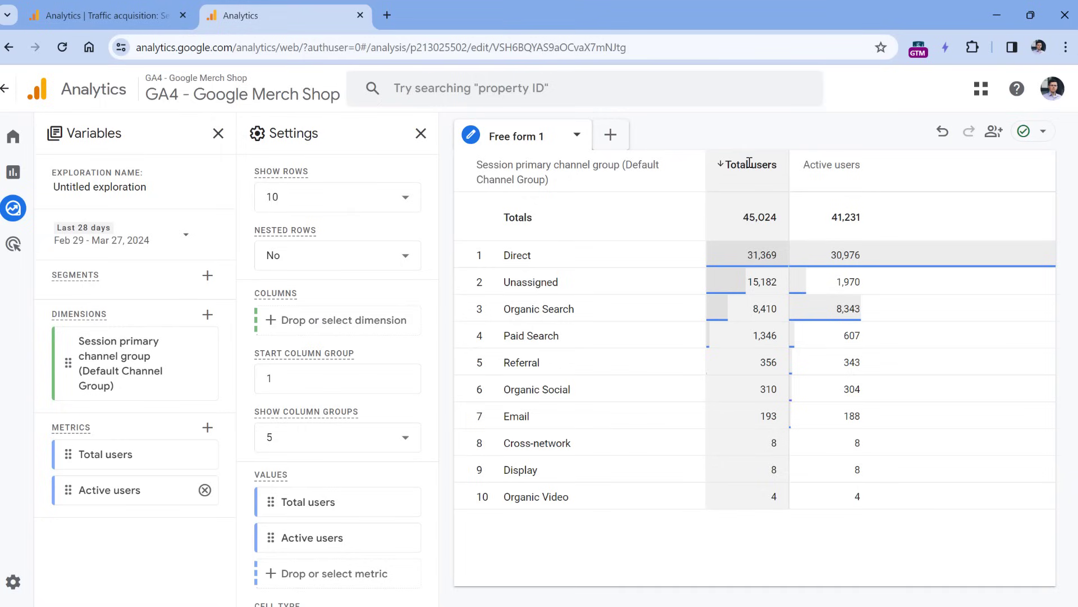
key("ctrl+shift+Tab")
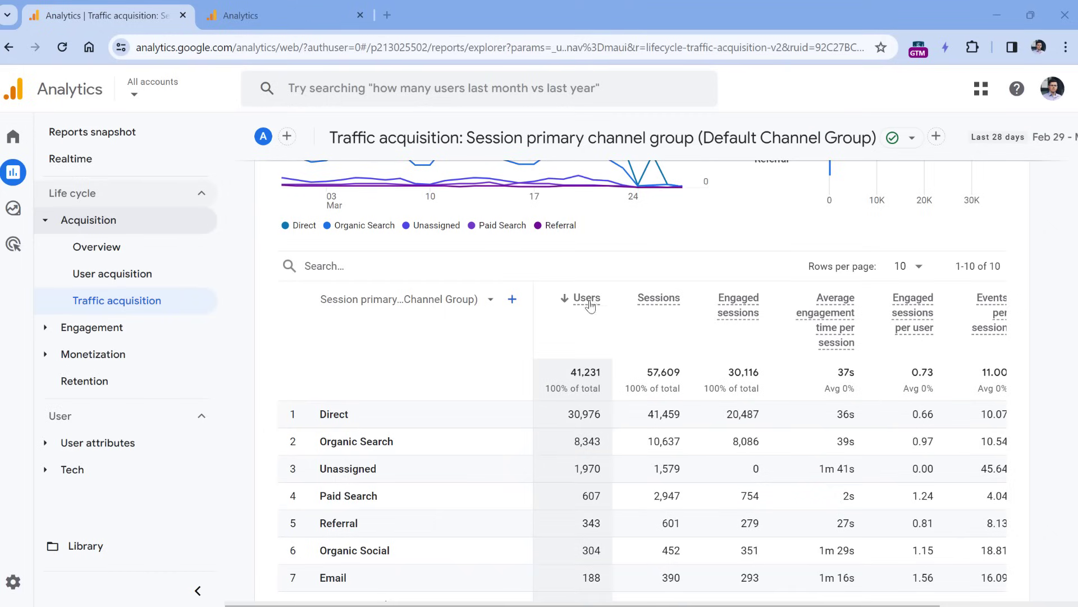
mouse_move(588, 304)
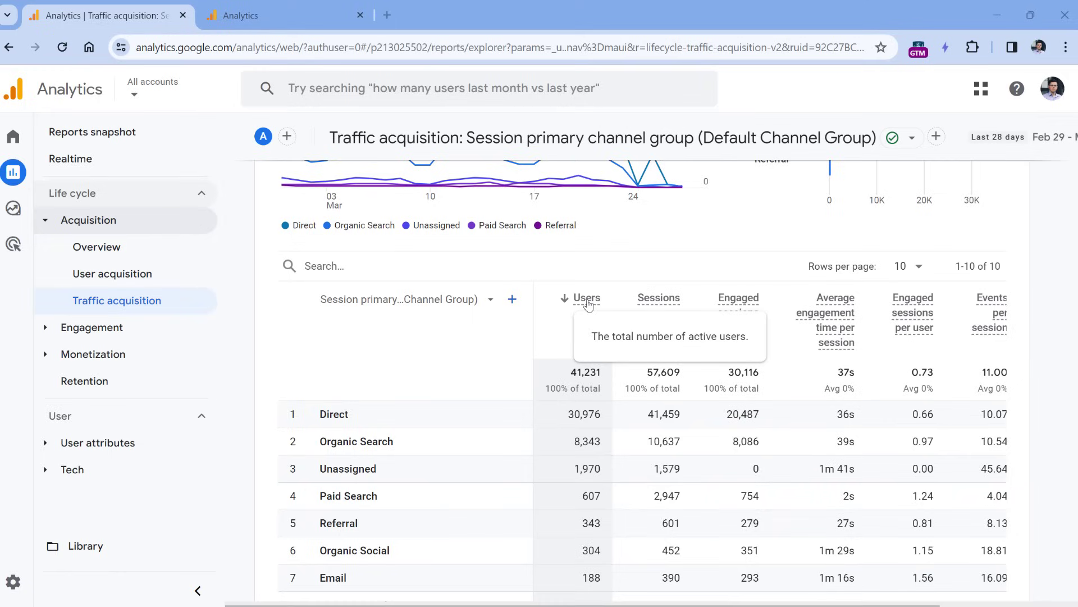